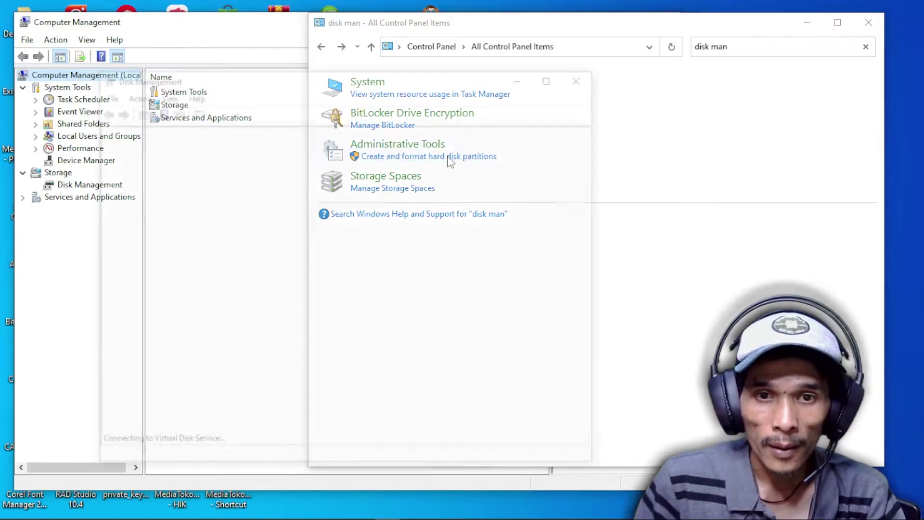
- Open Disk Management from the Control Panel results and close the Control Panel and Computer Management windows
left_click(449, 156)
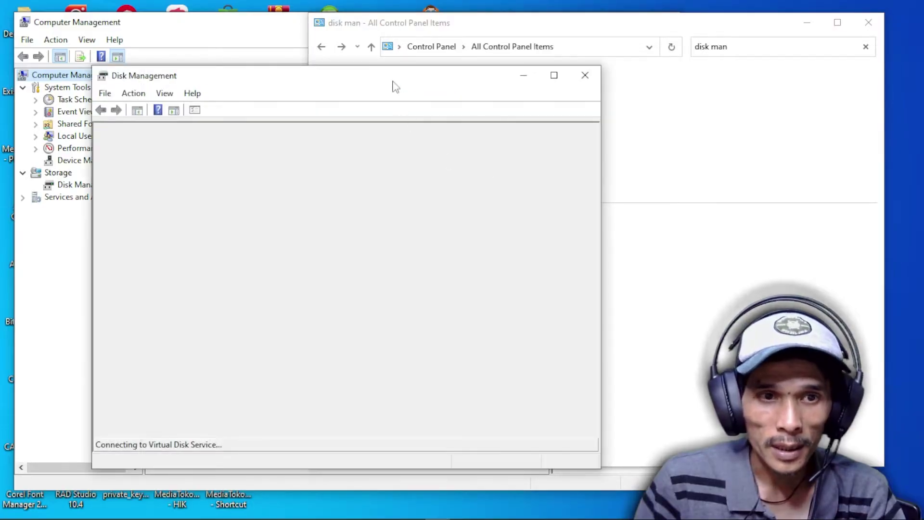
left_click_drag(392, 81, 509, 76)
left_click(868, 22)
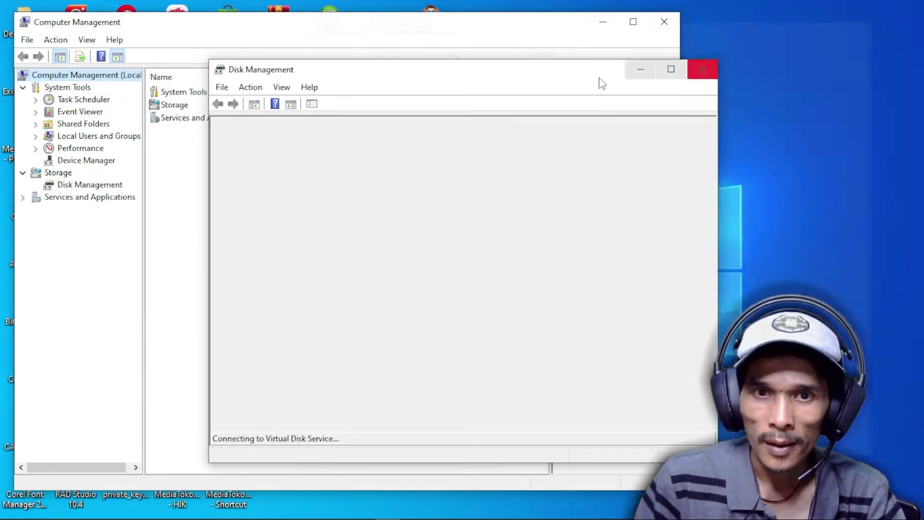
left_click_drag(448, 77, 479, 62)
left_click(483, 45)
left_click(662, 27)
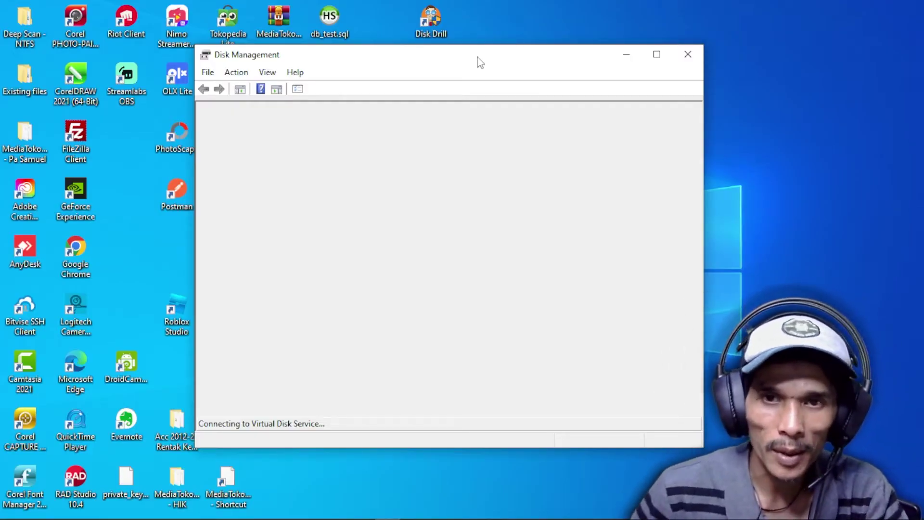
- Maximize the Disk Management window and examine the type, size and partitions of Disk 0 and Disk 1
double_click(478, 58)
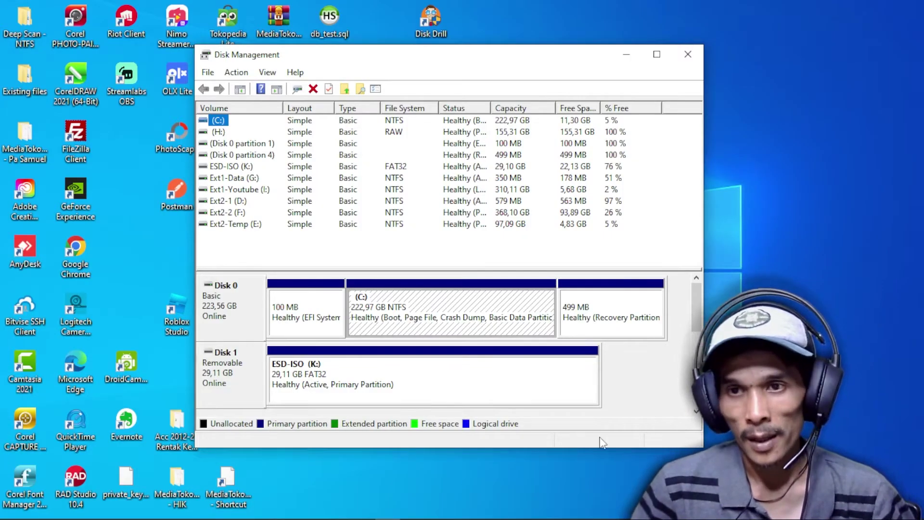
left_click(658, 54)
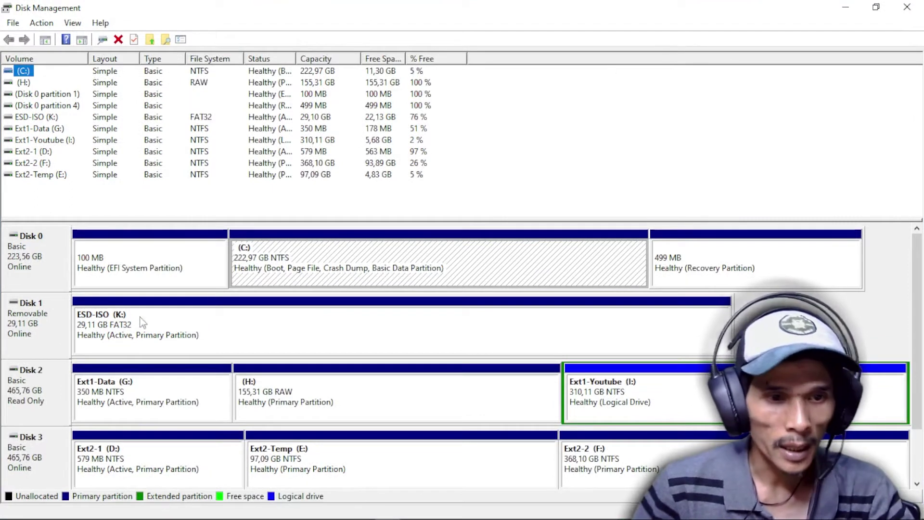
left_click(38, 264)
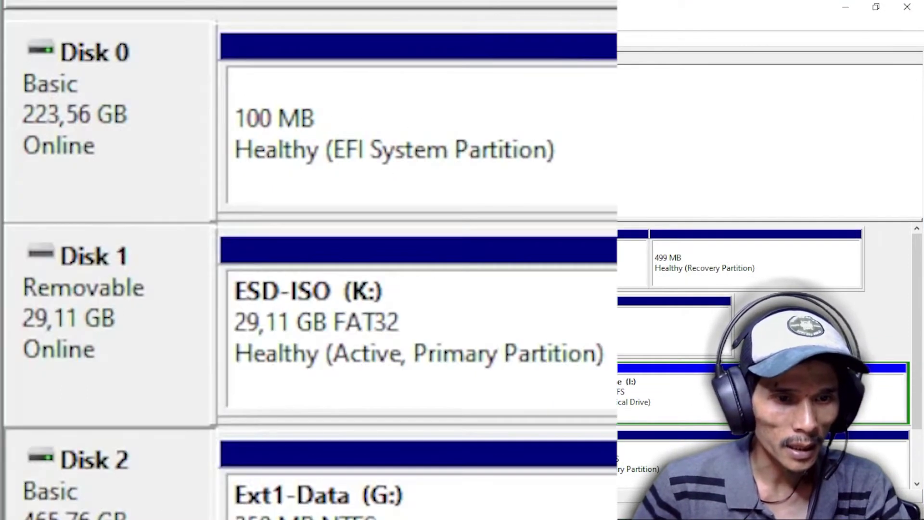
left_click(132, 147)
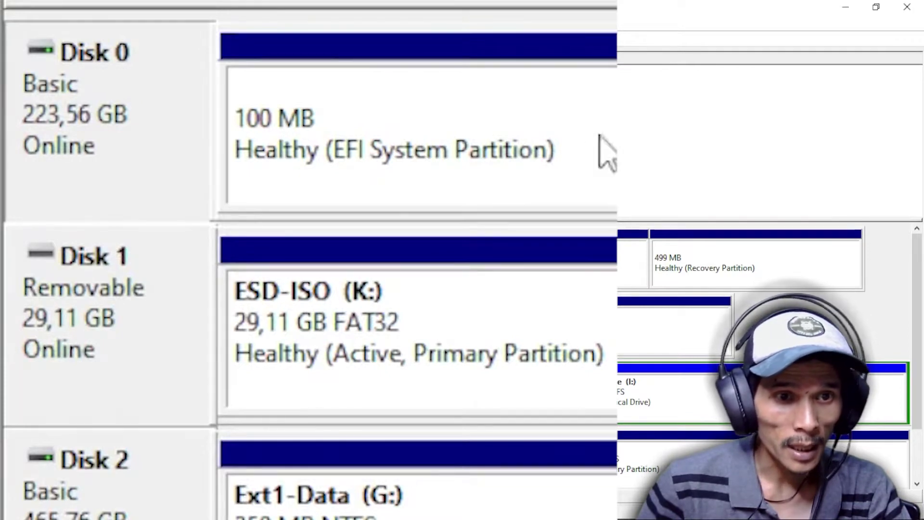
left_click(112, 316)
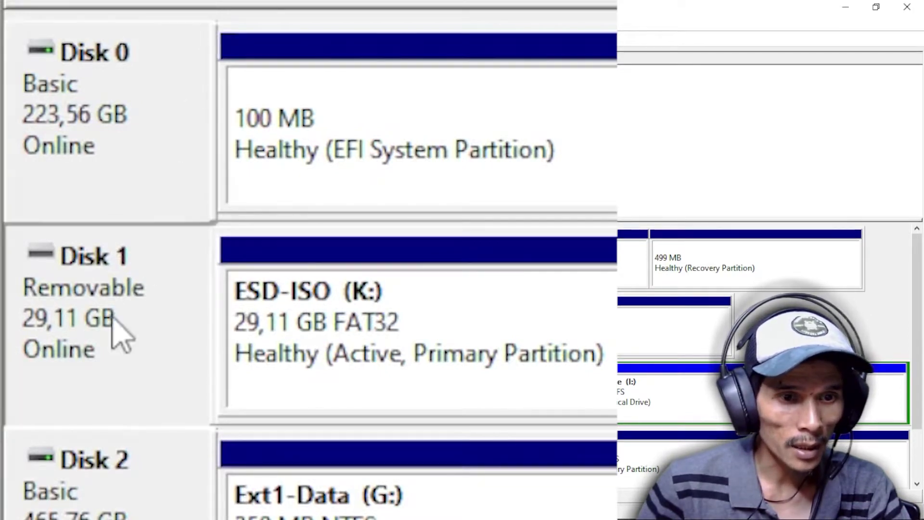
left_click(504, 324)
left_click(164, 319)
left_click(406, 320)
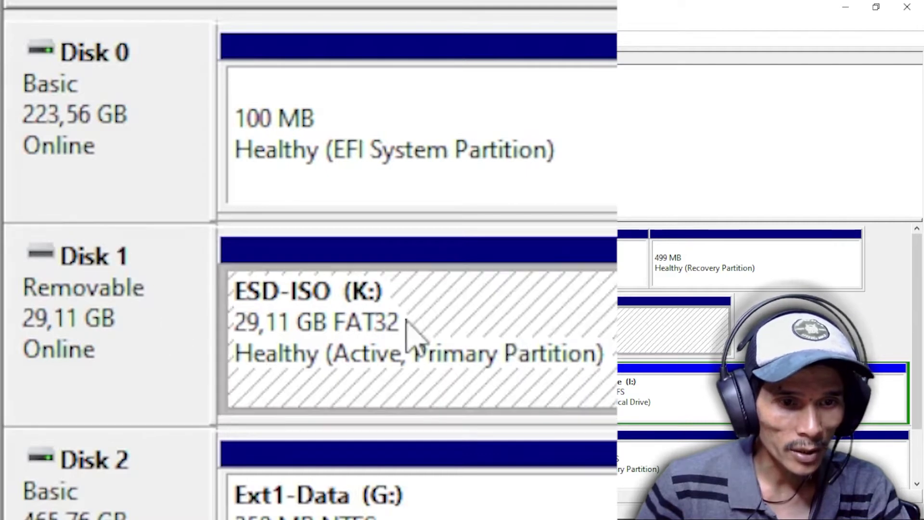
- Inspect the partitions of Disk 2: Ext1-Data (G:), the RAW volume (H:) and Ext1-Youtube (I:)
left_click(149, 506)
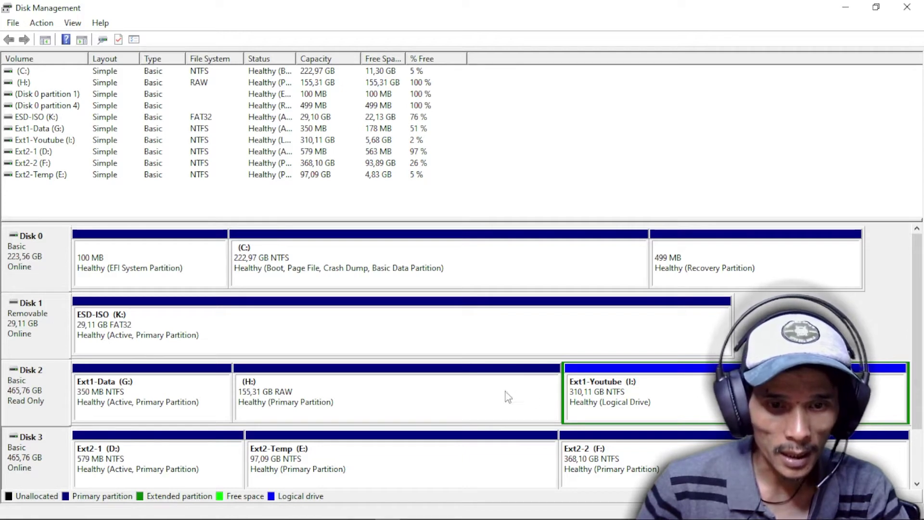
left_click(402, 396)
left_click(157, 393)
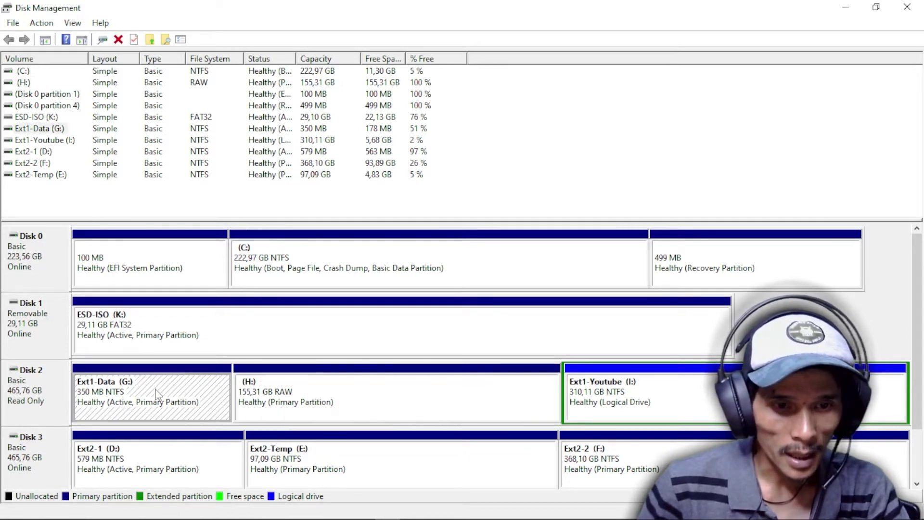
left_click(661, 406)
left_click(343, 407)
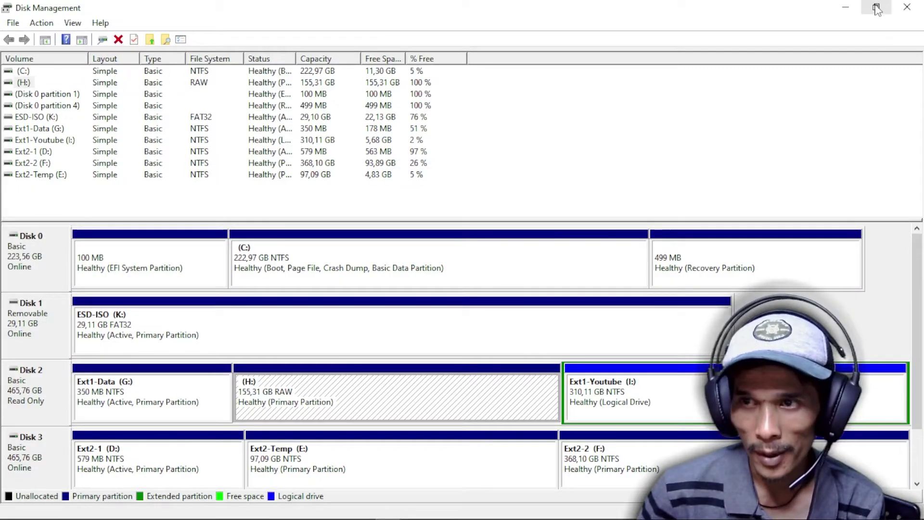
- Restore the Disk Management window to its smaller size and move it to uncover the Disk Drill shortcut on the desktop
left_click(877, 6)
left_click_drag(517, 60, 504, 52)
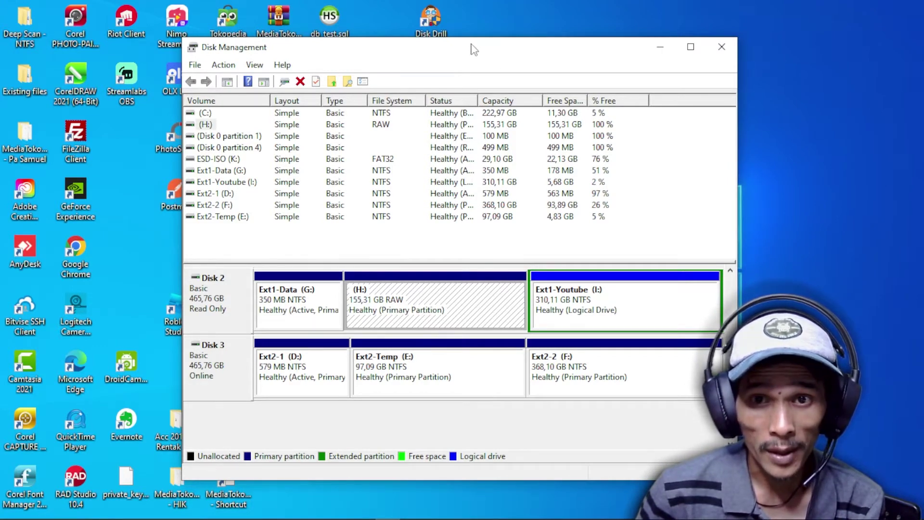
left_click_drag(474, 48, 495, 41)
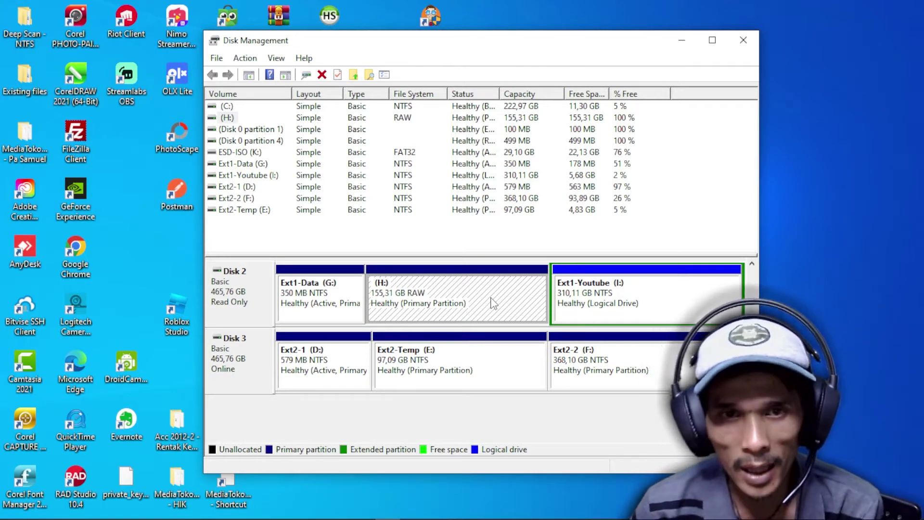
left_click_drag(428, 43, 438, 78)
left_click(440, 29)
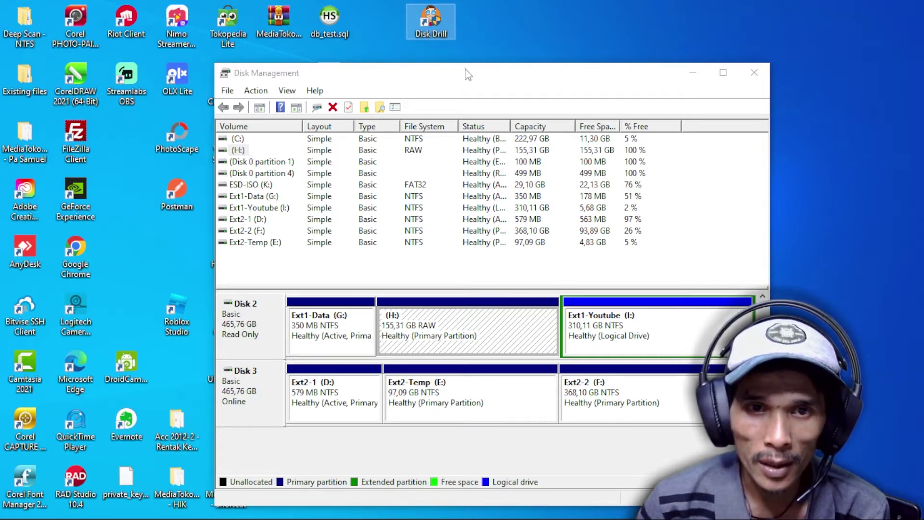
left_click_drag(467, 76, 464, 44)
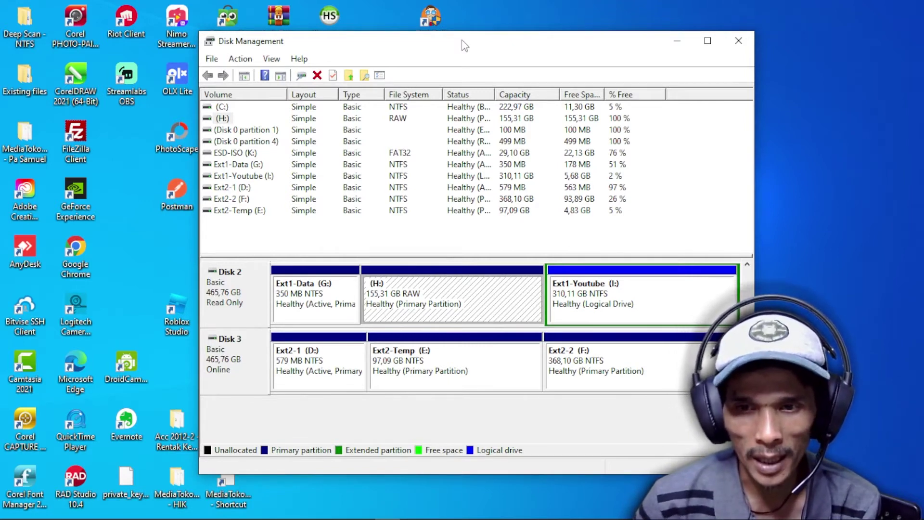
left_click_drag(463, 46, 463, 96)
left_click(435, 19)
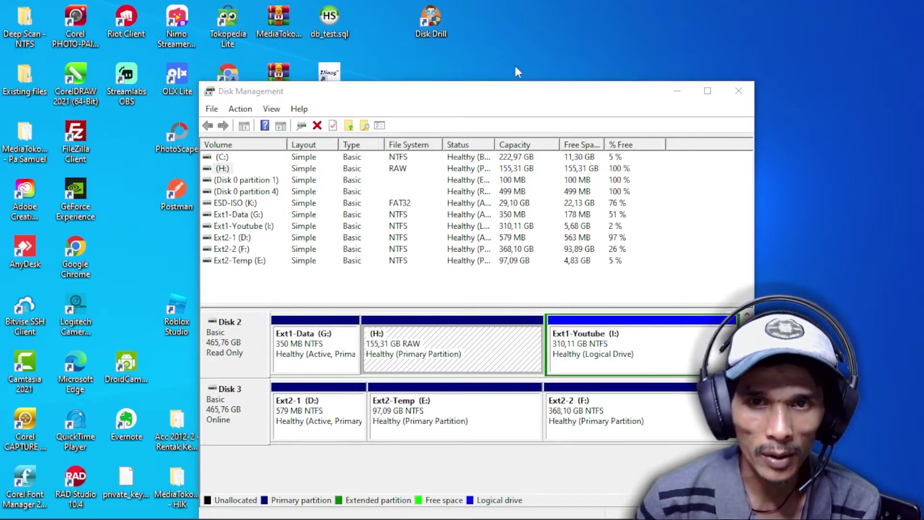
- Move the Disk Management window up and close the dialog open behind it
left_click_drag(430, 99, 436, 66)
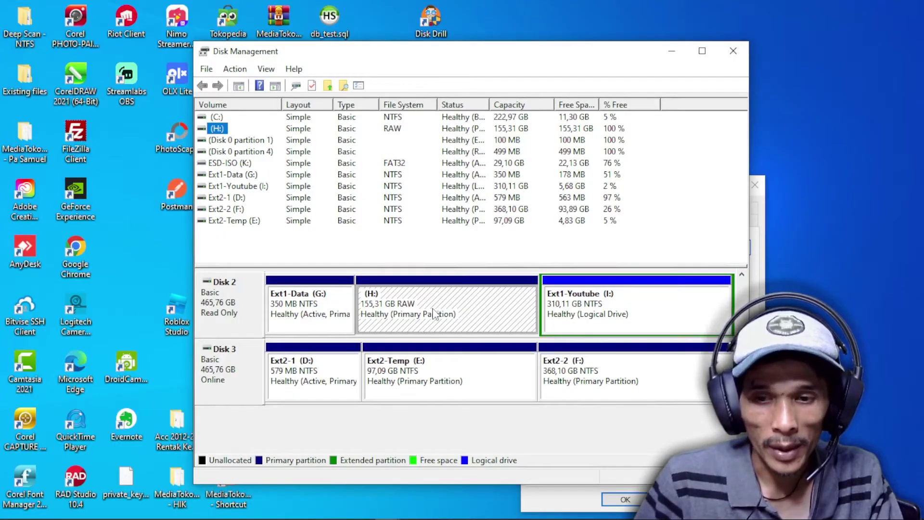
left_click(569, 506)
left_click(626, 499)
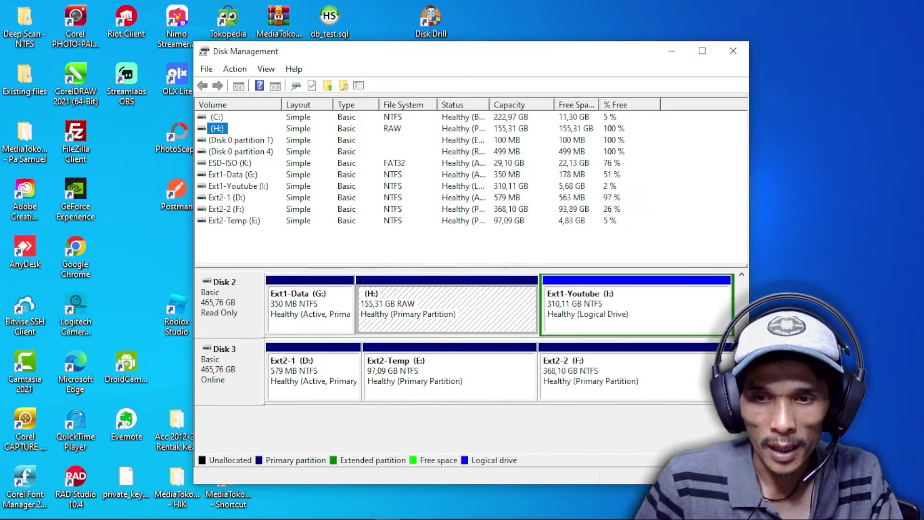
- Search for cmd and run Command Prompt as administrator
mouse_move(17, 514)
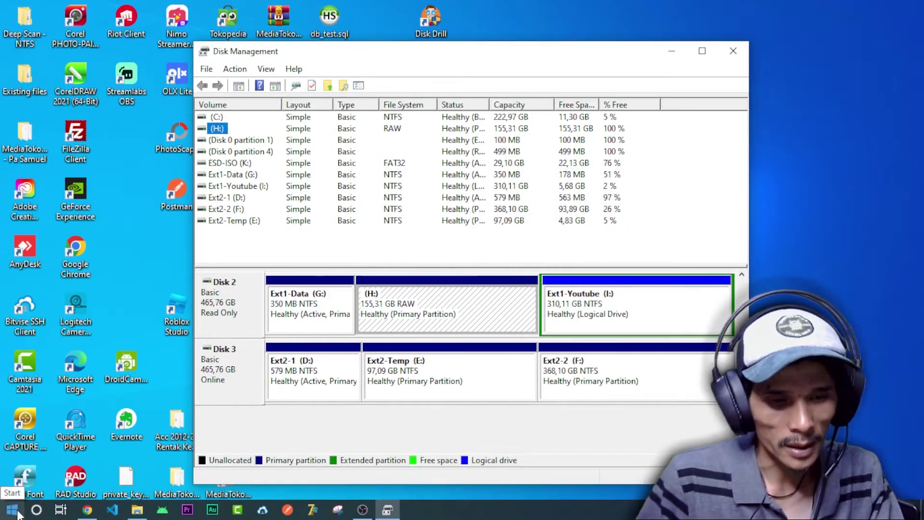
left_click(12, 510)
left_click(13, 510)
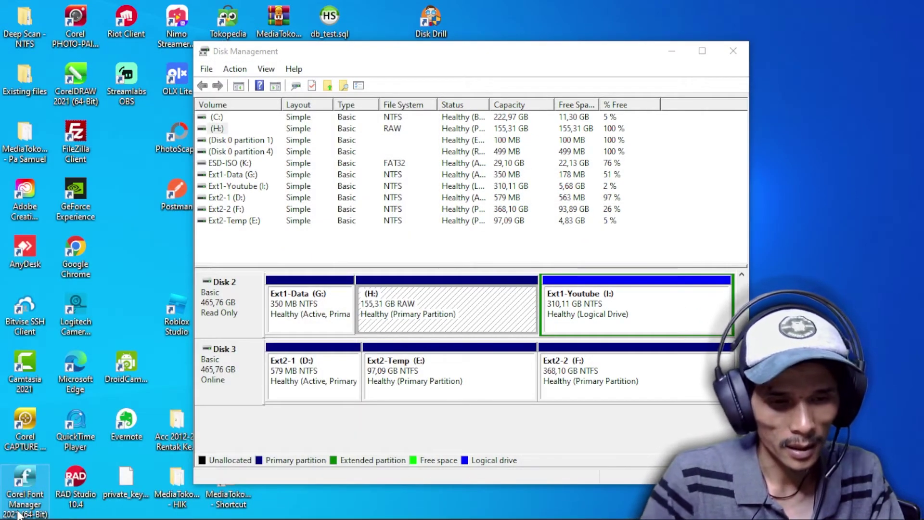
left_click(12, 511)
type("cm")
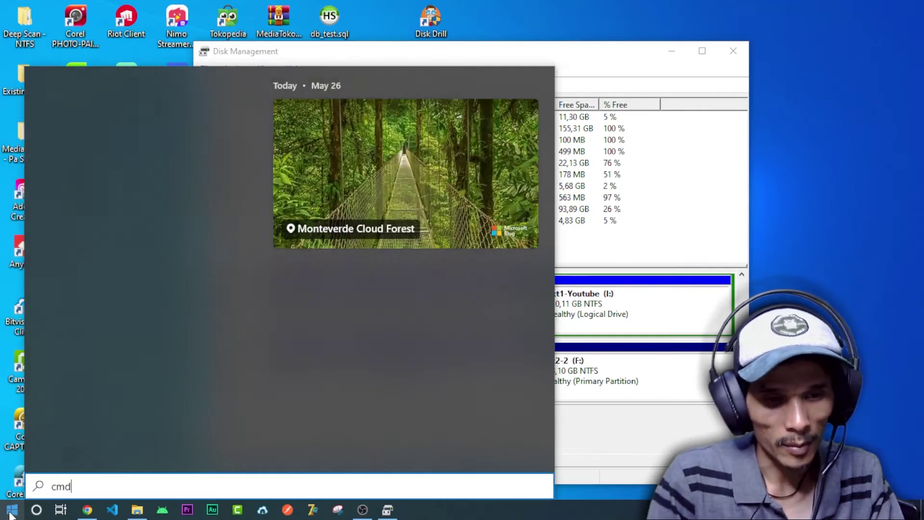
type("d")
right_click(96, 140)
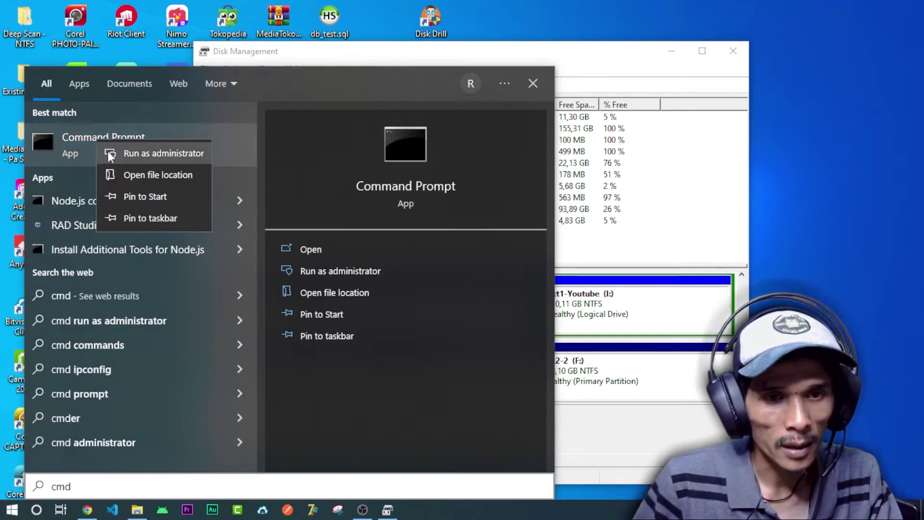
left_click(105, 150)
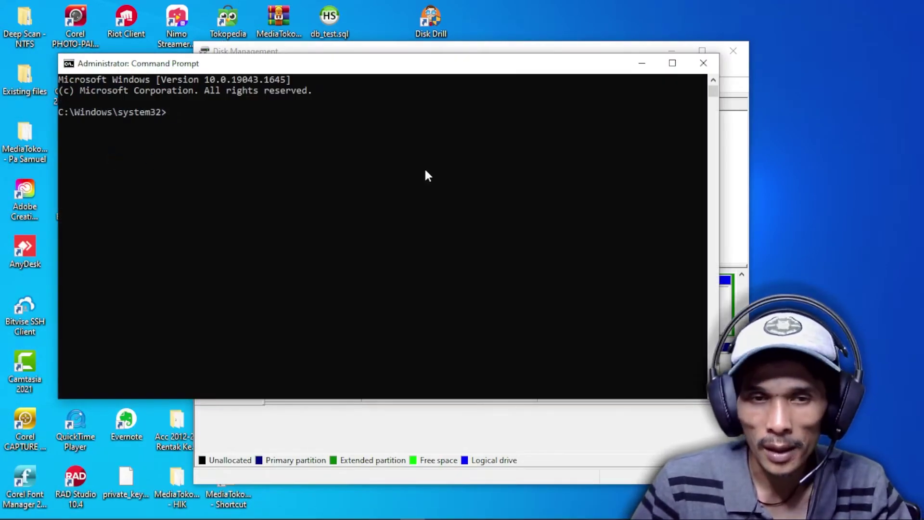
- Move the Disk Management window aside and bring the Command Prompt window back to the front
left_click_drag(384, 53, 513, 45)
left_click(275, 136)
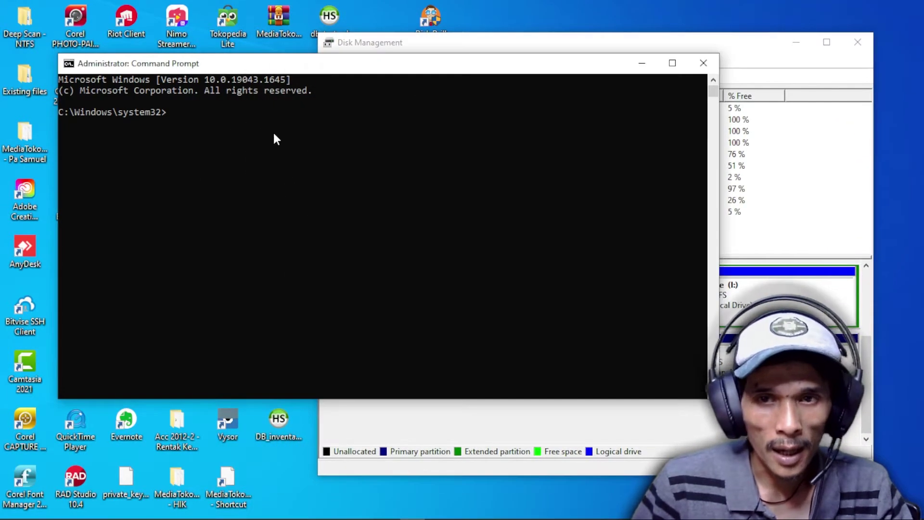
left_click(530, 43)
left_click(226, 129)
left_click(226, 129)
- Run the command "H: / FS: NTFS" in the administrator Command Prompt
type("H")
type(": / FS:")
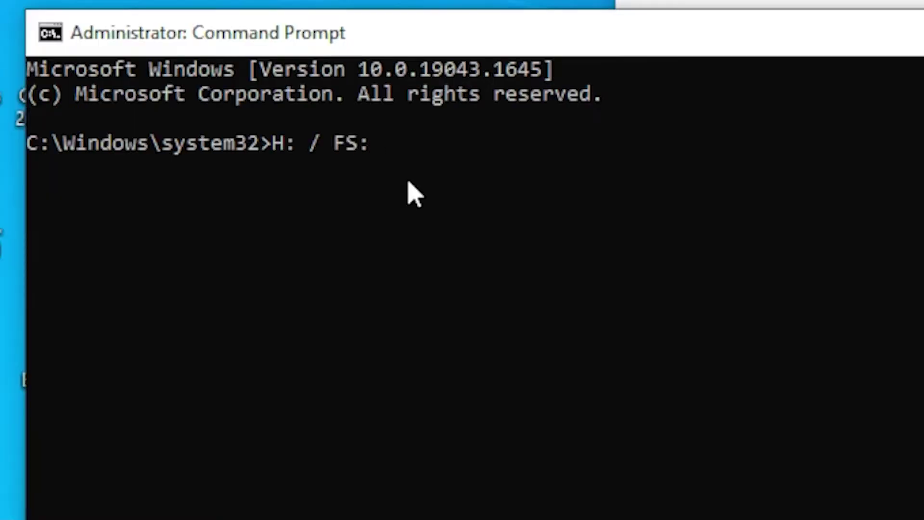
type(" FTFS")
key("BackSpace")
key("BackSpace")
key("BackSpace")
key("BackSpace")
type("NTFS")
key("Return")
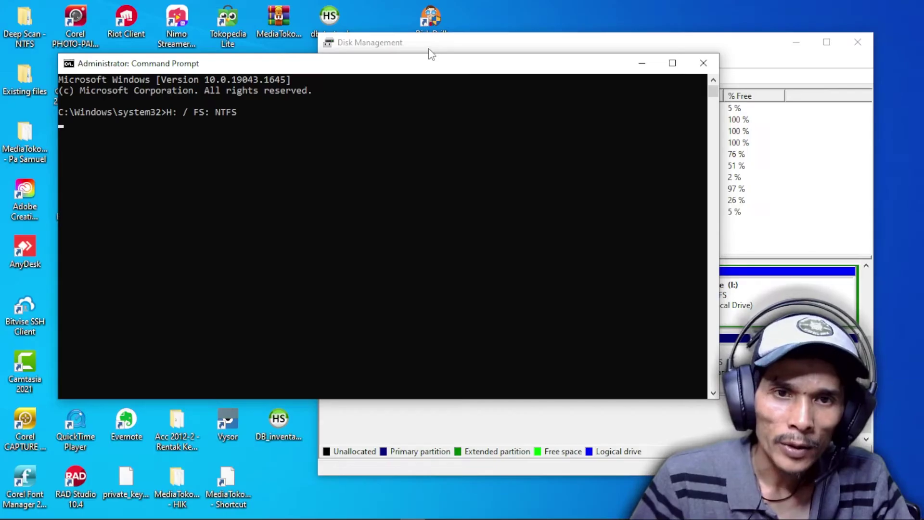
- Rearrange the Command Prompt and Disk Management windows to check the command's output against the H: volume's file system
left_click_drag(373, 68, 368, 83)
left_click_drag(401, 46, 422, 46)
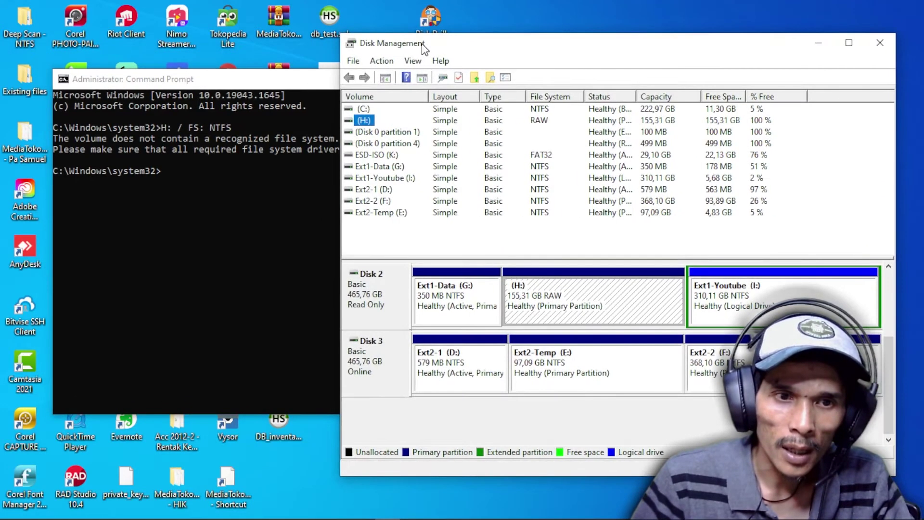
left_click(266, 83)
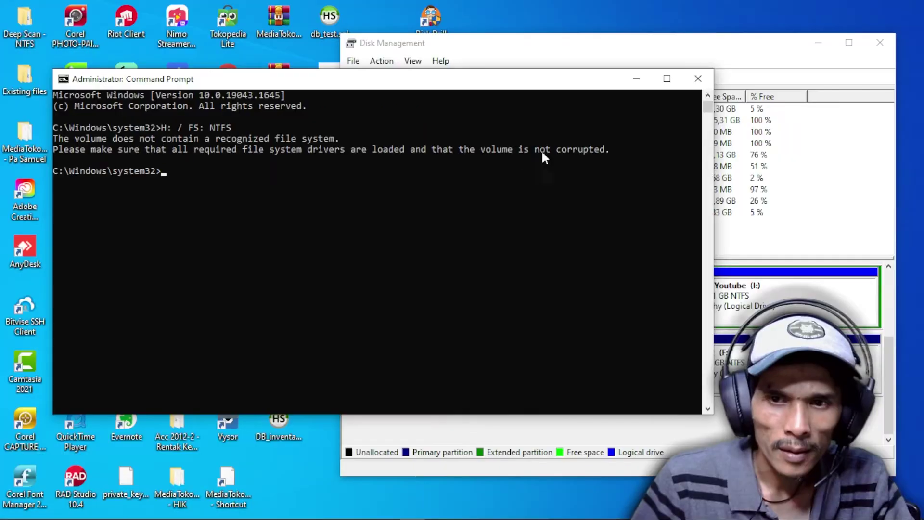
- Try to format drive H: from File Explorer and dismiss the resulting message
left_click(761, 2)
left_click(597, 371)
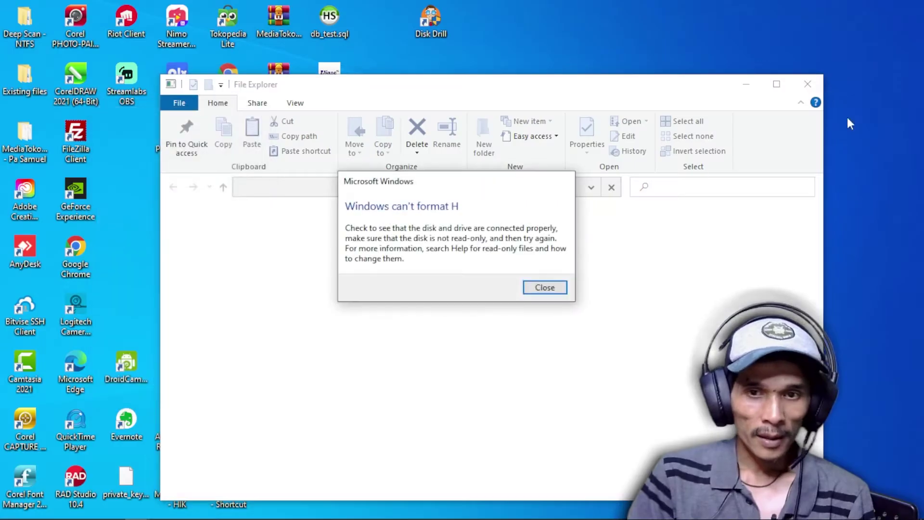
left_click(544, 288)
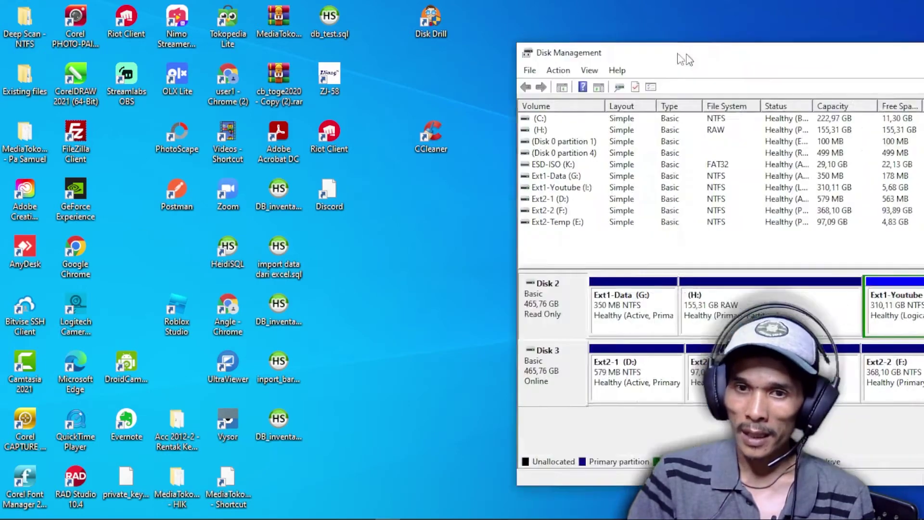
- Bring the Disk Management window back into full view and try to take Disk 2 offline
left_click_drag(689, 56, 372, 29)
left_click(410, 293)
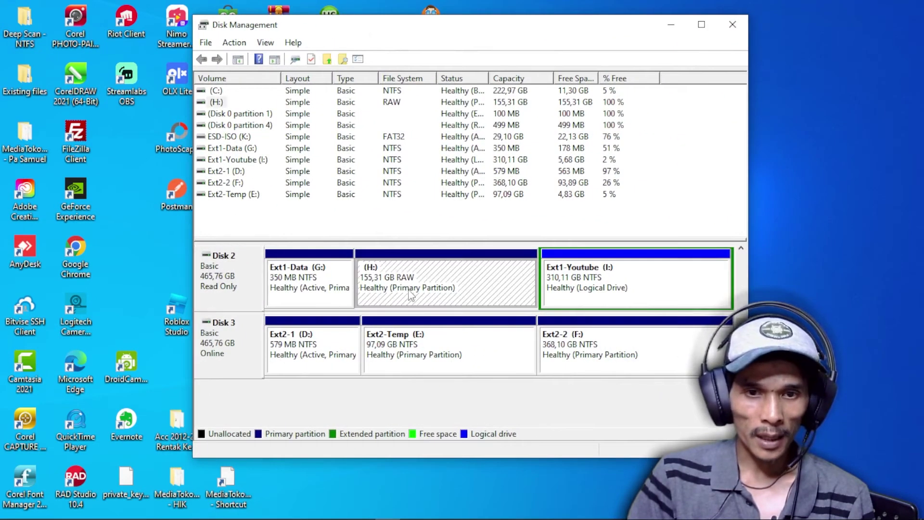
right_click(232, 283)
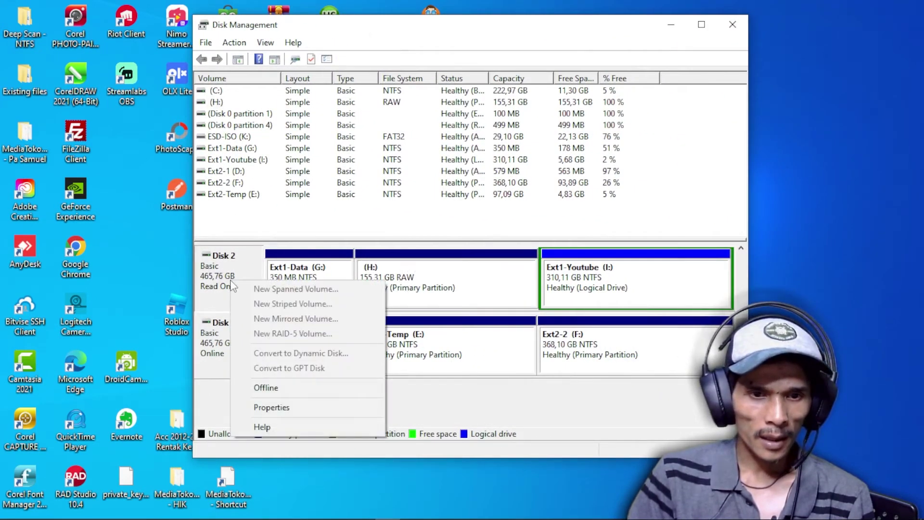
left_click(284, 387)
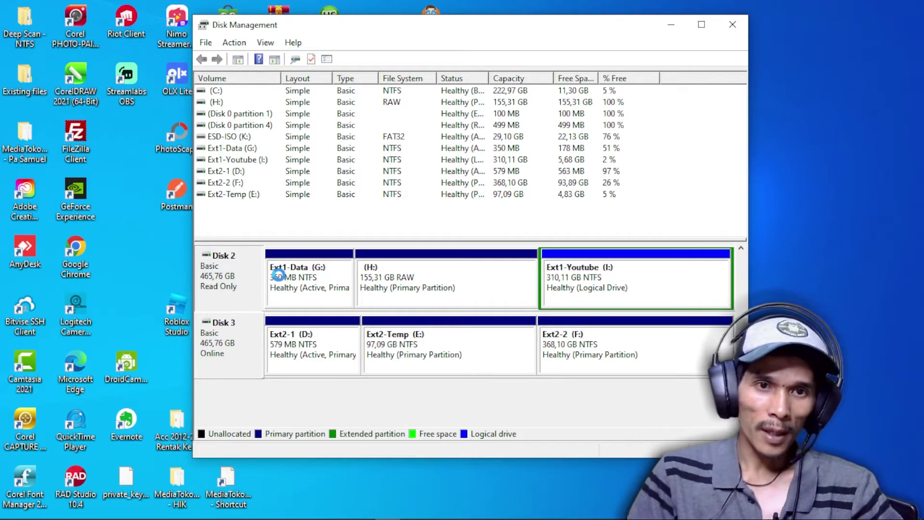
mouse_move(438, 27)
left_mouse_down()
mouse_move(390, 52)
mouse_move(430, 36)
left_mouse_up()
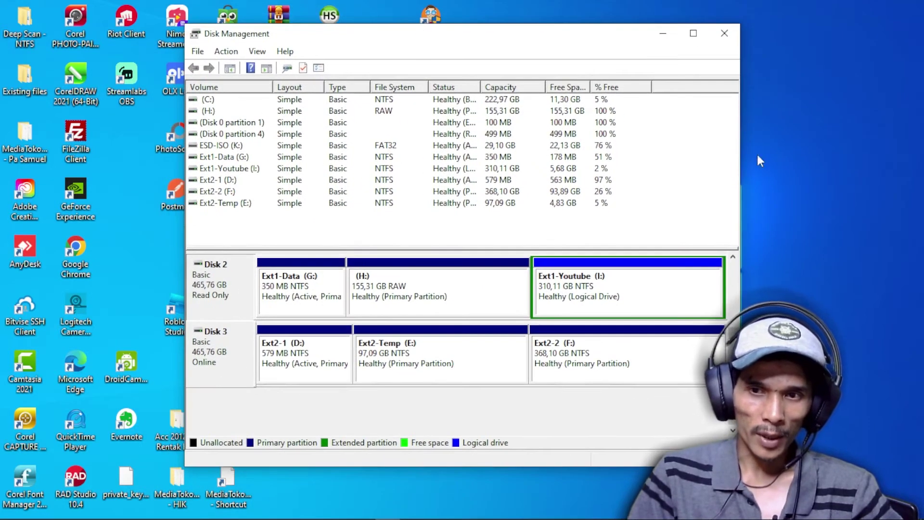
right_click(845, 157)
left_click(838, 196)
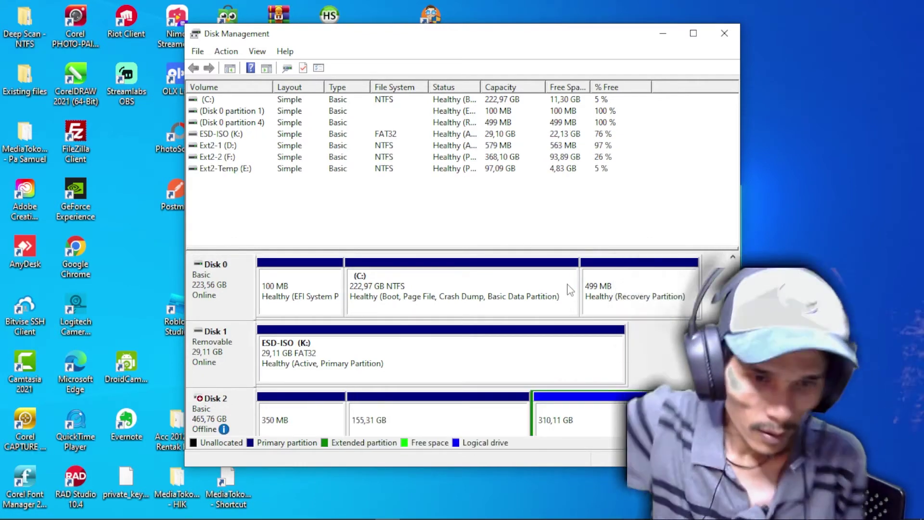
- Maximize the Disk Management window and examine the three partitions of the offline Disk 2
double_click(536, 33)
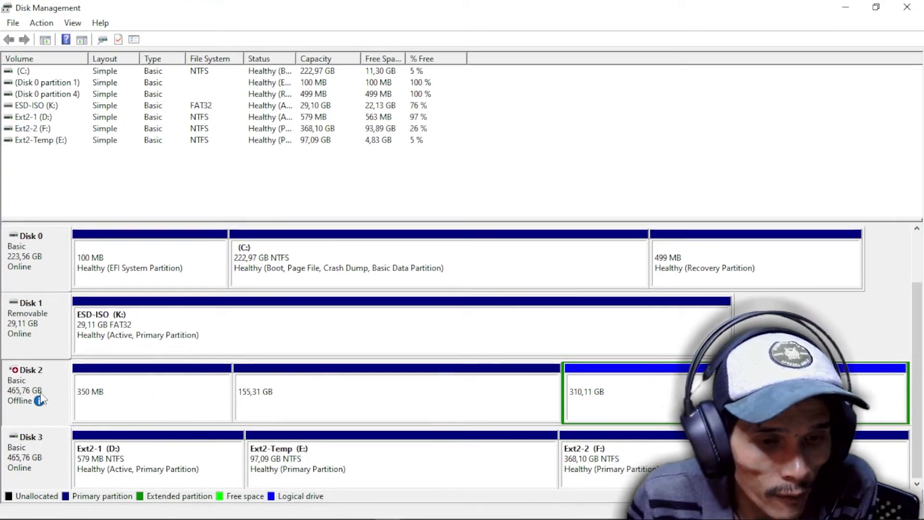
left_click(289, 402)
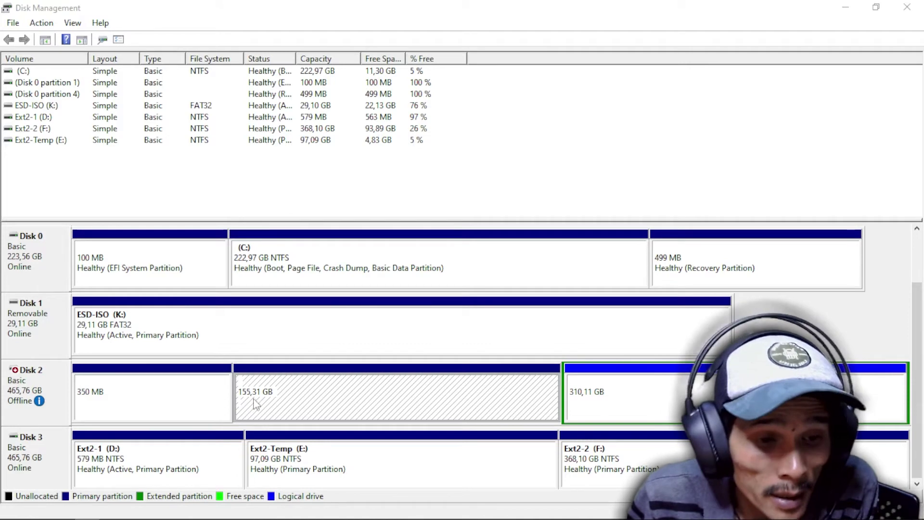
left_click(196, 402)
left_click(361, 403)
left_click(589, 401)
left_click(141, 397)
left_click(31, 394)
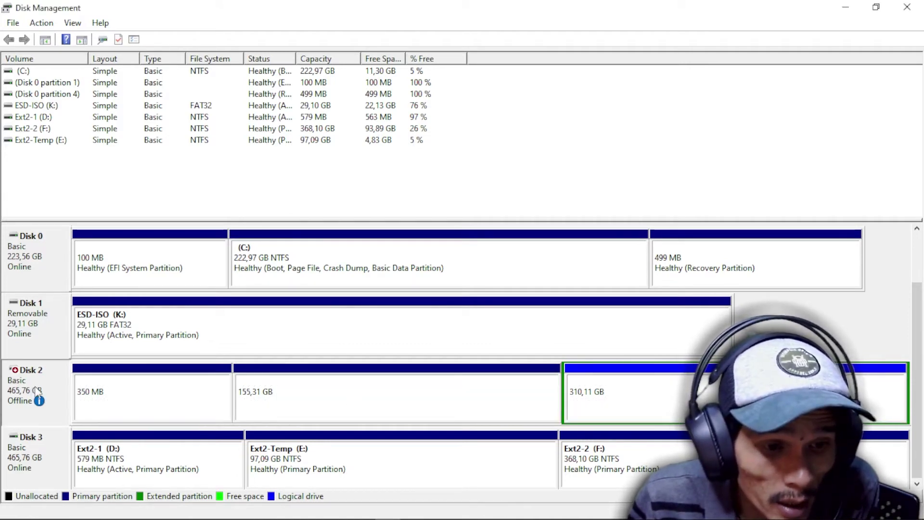
- Bring Disk 2 back online and check its Ext1-Data and H: partitions
right_click(36, 391)
left_click(60, 393)
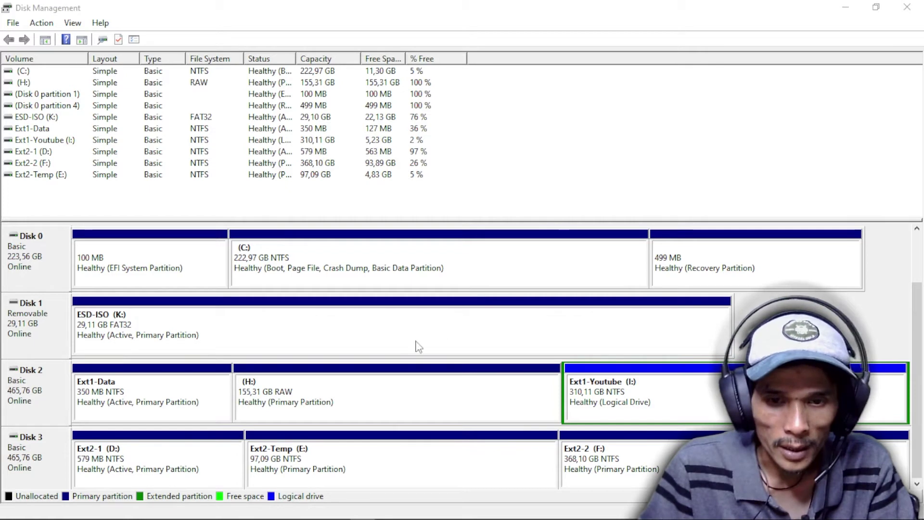
left_click(334, 400)
left_click(187, 397)
left_click(321, 401)
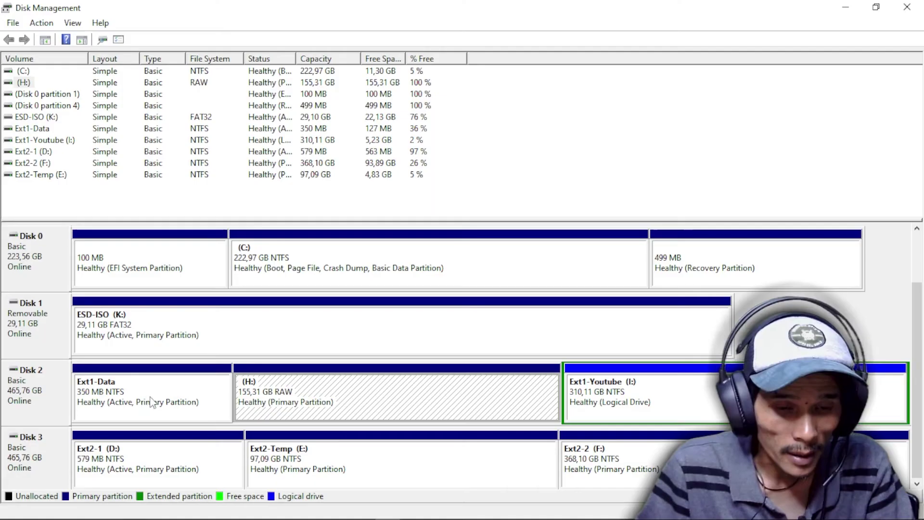
- Start a full format of the H: partition as NTFS with volume label "Hdd Rusak", default allocation unit size and quick format disabled
left_click(274, 399)
right_click(362, 399)
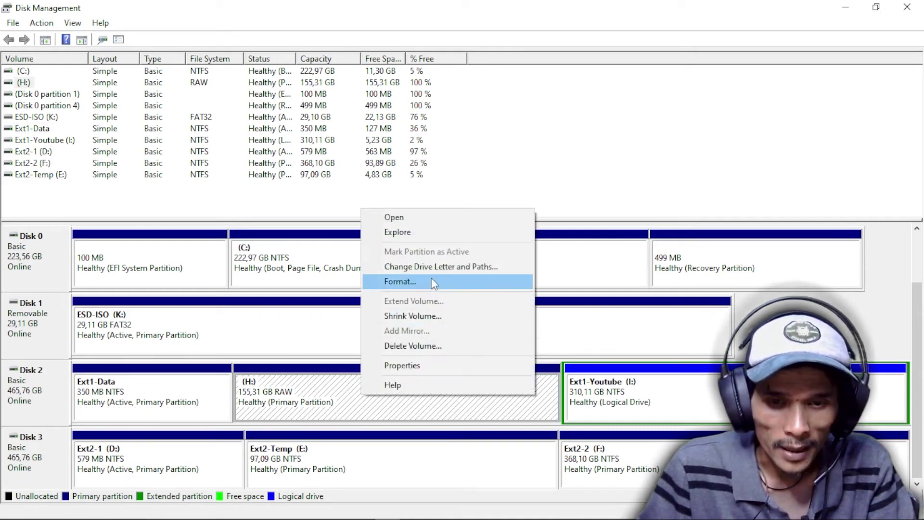
left_click(397, 283)
left_click_drag(467, 189, 375, 184)
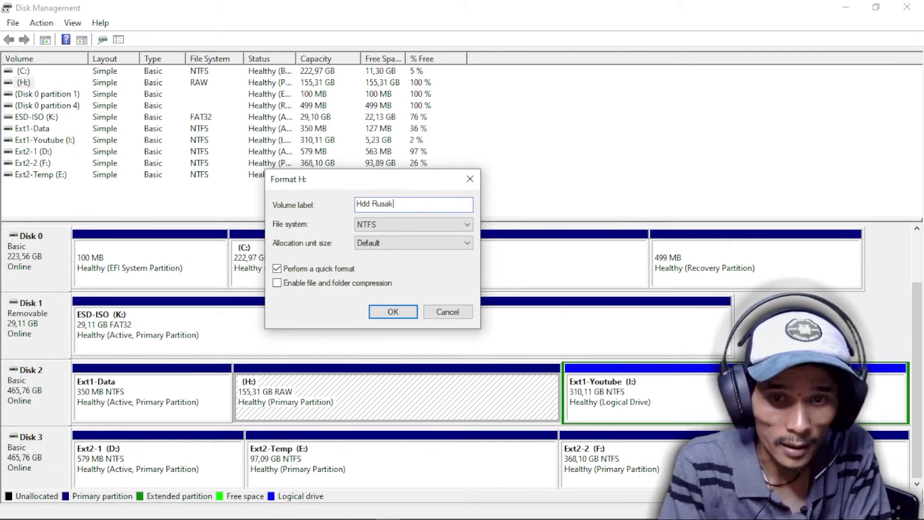
left_click(415, 227)
left_click(415, 231)
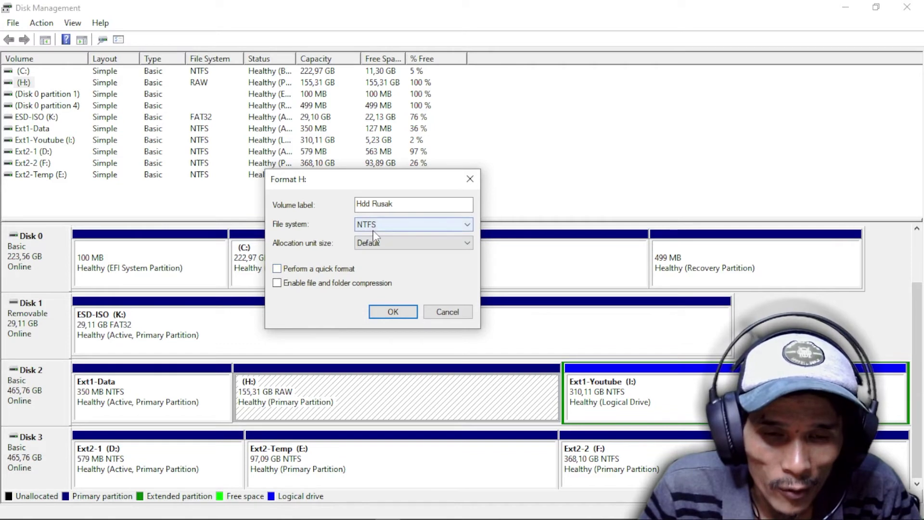
left_click(379, 312)
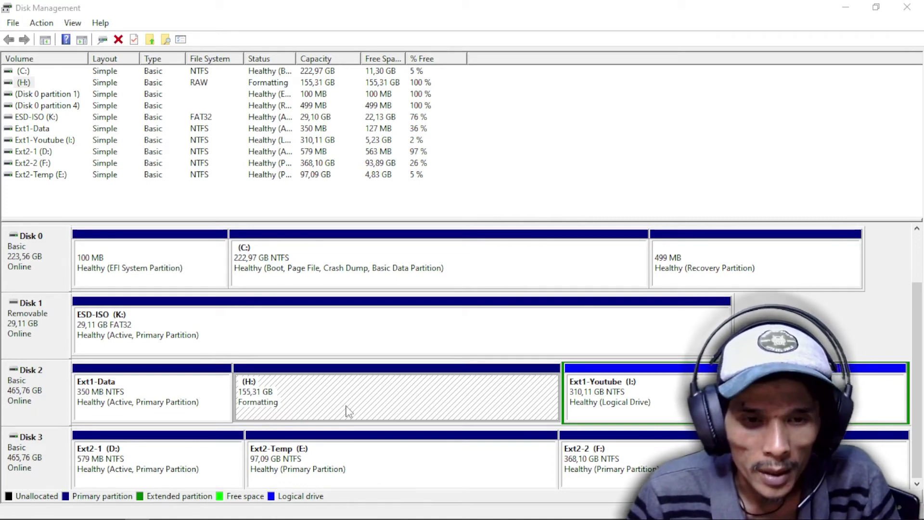
- Restore the Disk Management window from full screen, enlarge it and reposition it on the desktop
left_click(876, 7)
left_click_drag(669, 447, 748, 504)
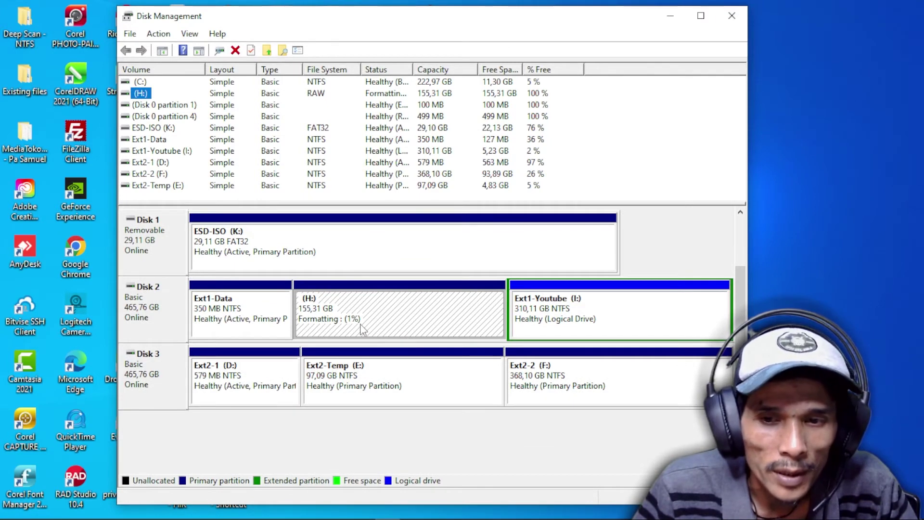
right_click(819, 230)
left_click(767, 267)
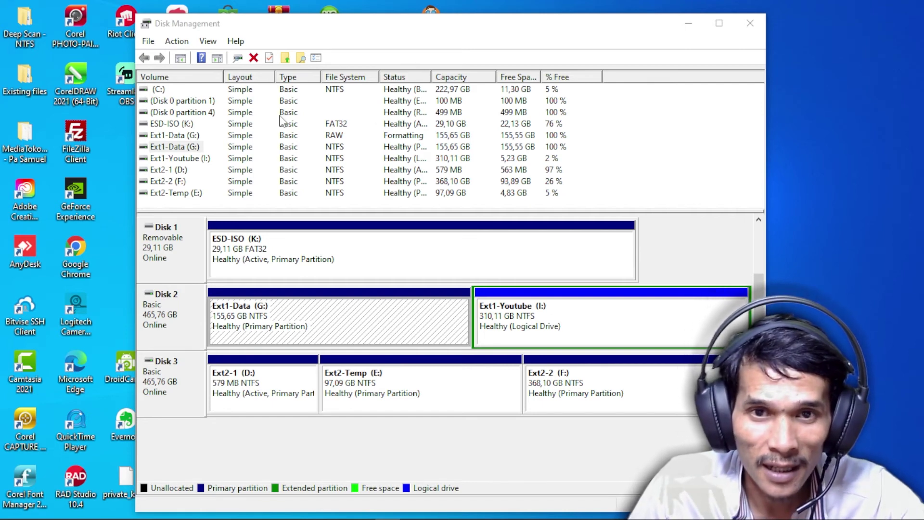
left_click_drag(375, 26, 382, 18)
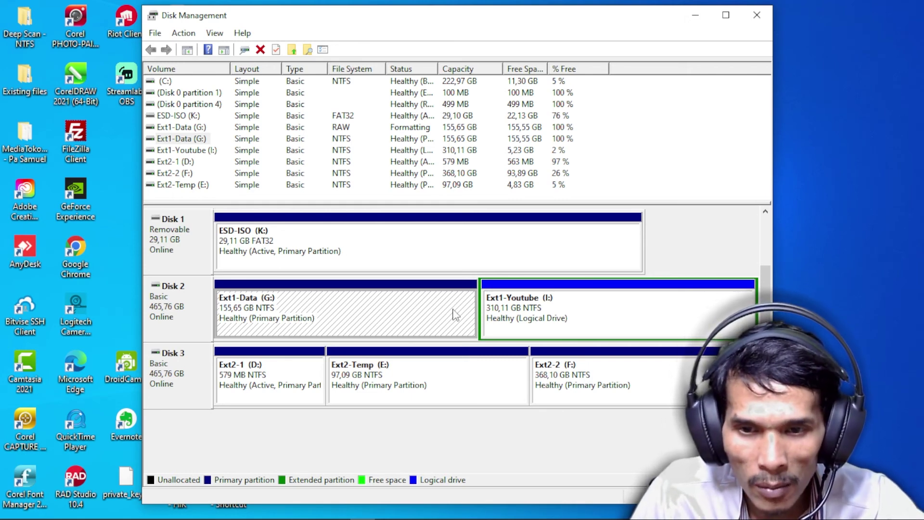
- Examine the Ext1-Data (G:) and Ext1-Youtube (I:) partitions on Disk 2 and the volume actions available for Ext1-Data
left_click(510, 311)
left_click(448, 313)
left_click(539, 313)
left_click(438, 313)
left_click(506, 313)
left_click(425, 314)
right_click(425, 308)
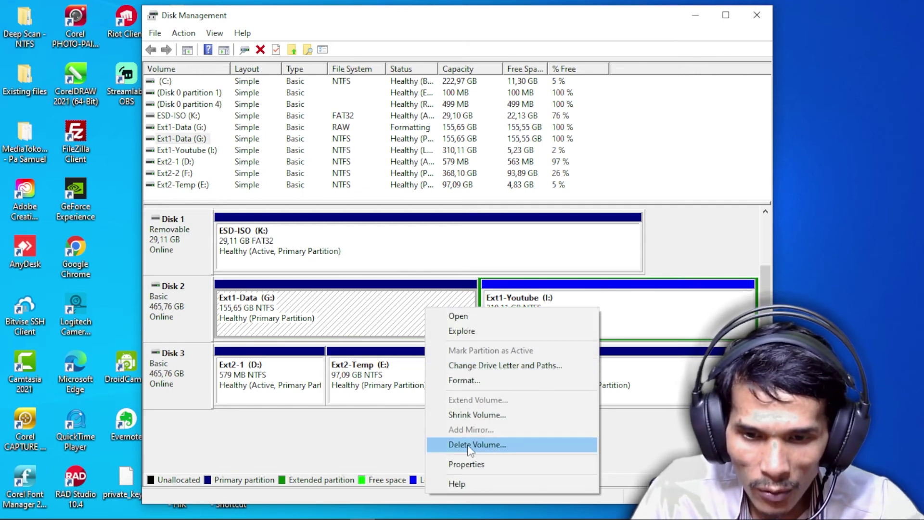
left_click(656, 314)
left_click(458, 311)
left_click(510, 313)
left_click(378, 313)
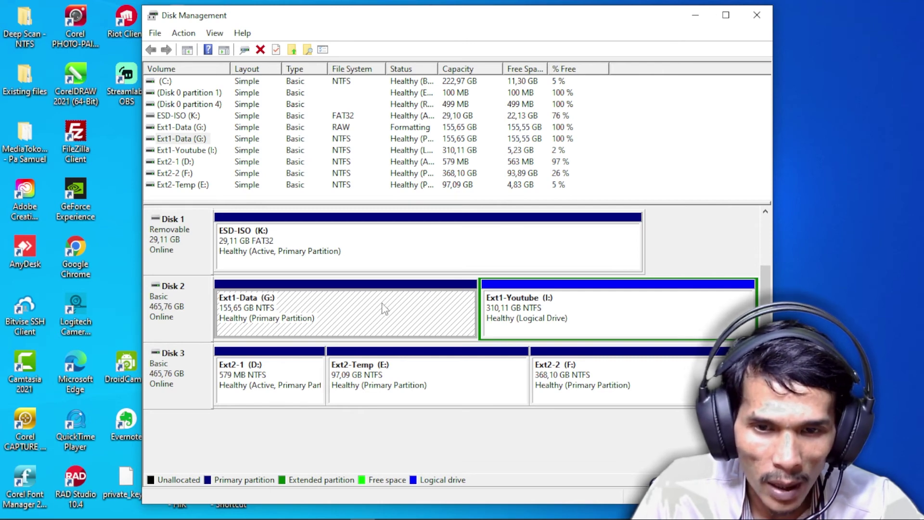
right_click(358, 312)
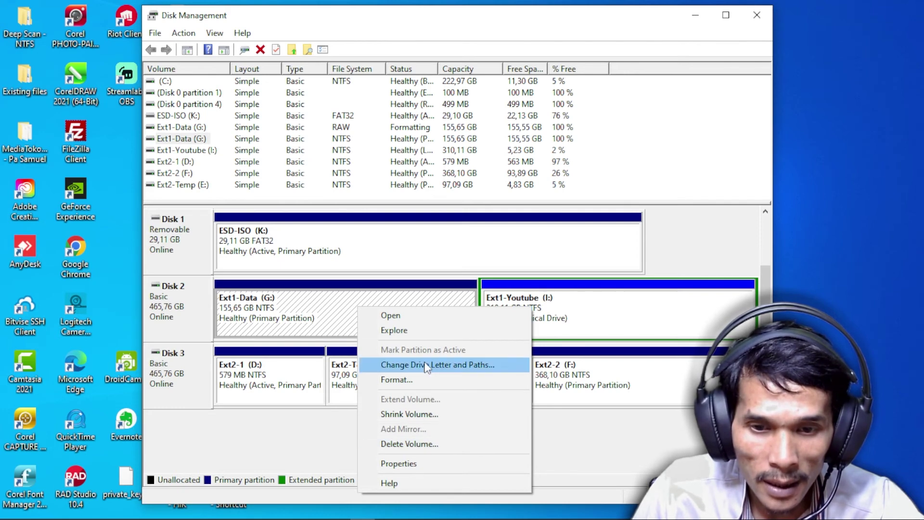
right_click(332, 305)
left_click(315, 308)
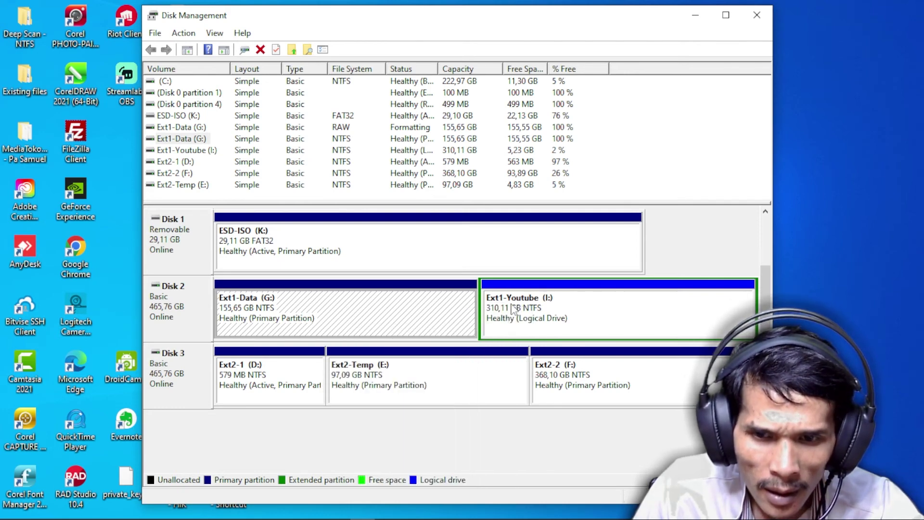
right_click(404, 312)
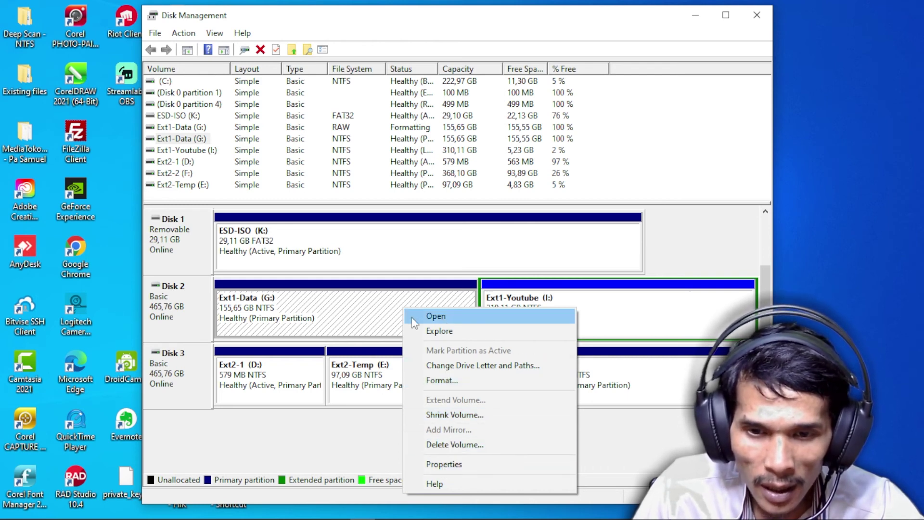
left_click(374, 316)
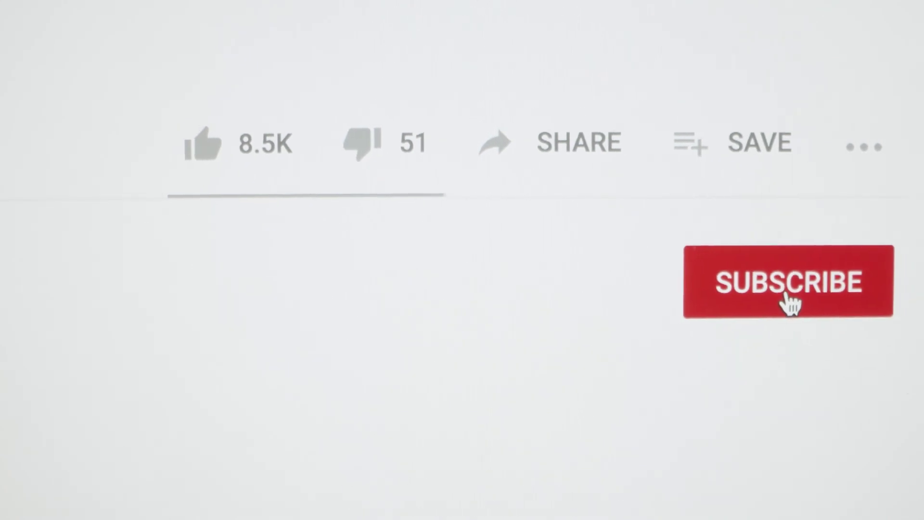
left_click(830, 303)
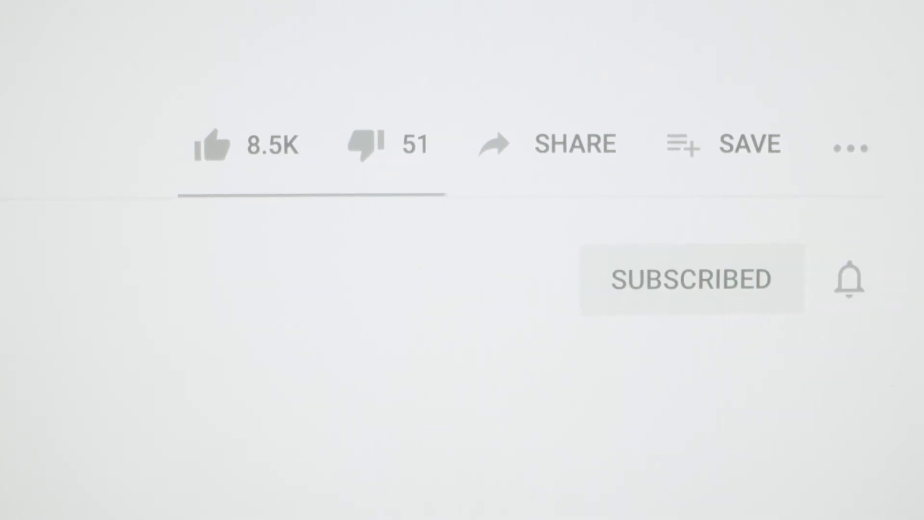